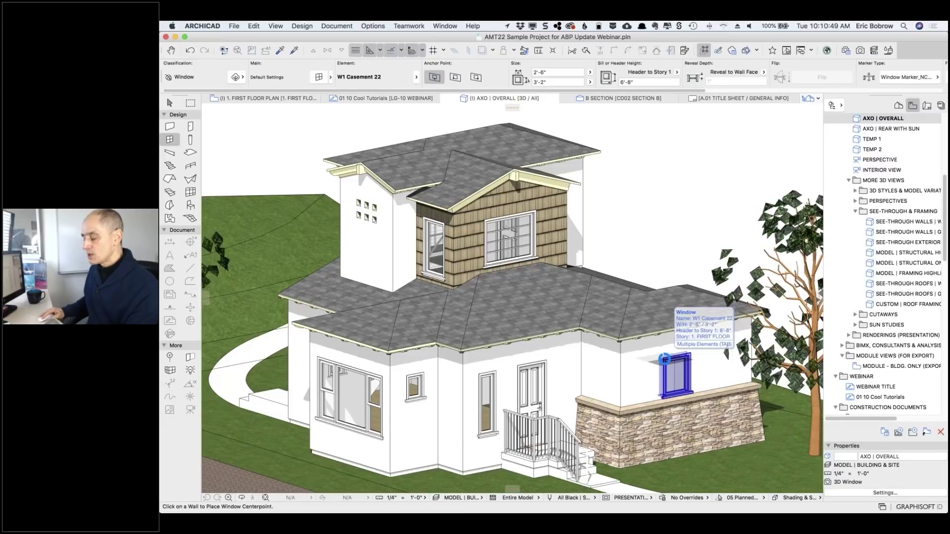
- Place two W1 Casement windows on first-floor walls, then pick up the dormer window's 5' x 3'-10" settings
left_click(664, 360)
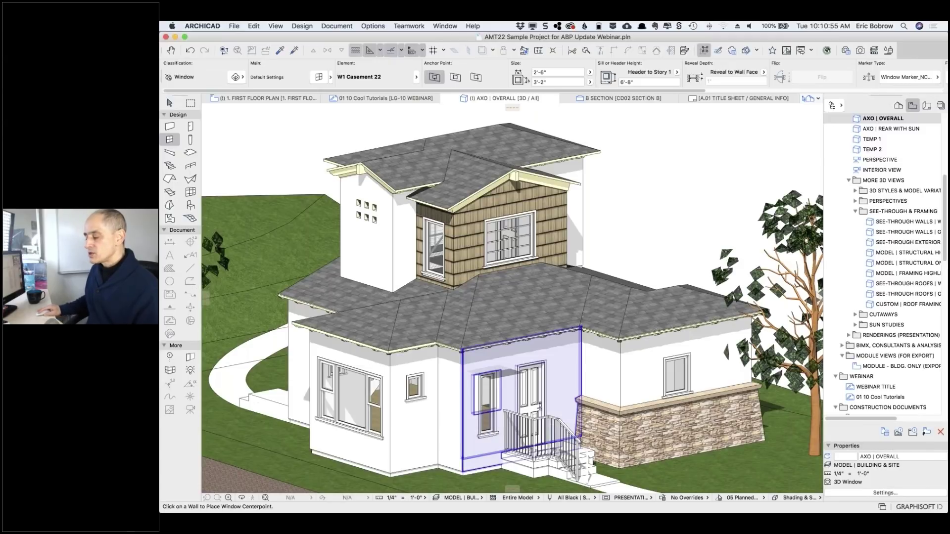
left_click(488, 401, "alt+super")
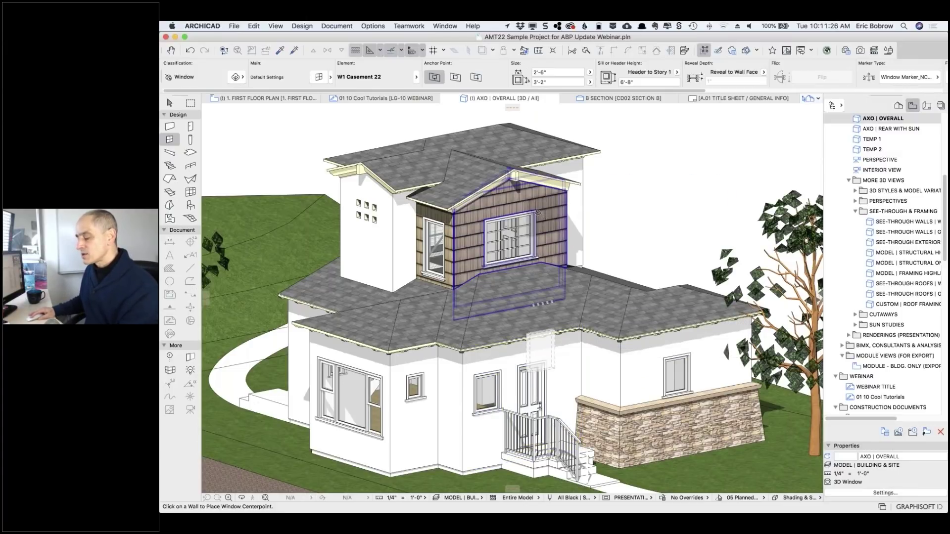
left_click(509, 238, "alt")
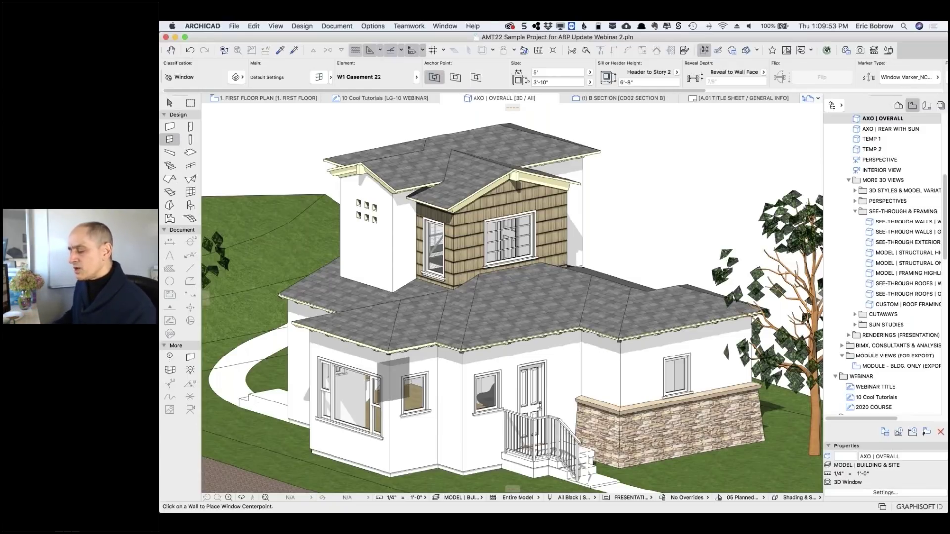
- Swap the 8' x 5' first-floor bay window to the W Single Hung2 22 type
left_click(385, 380)
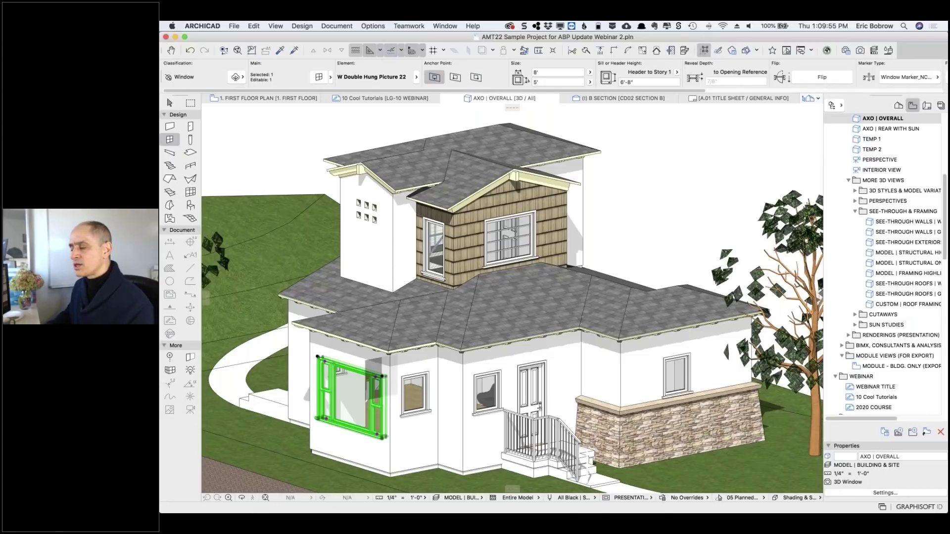
left_click(318, 77)
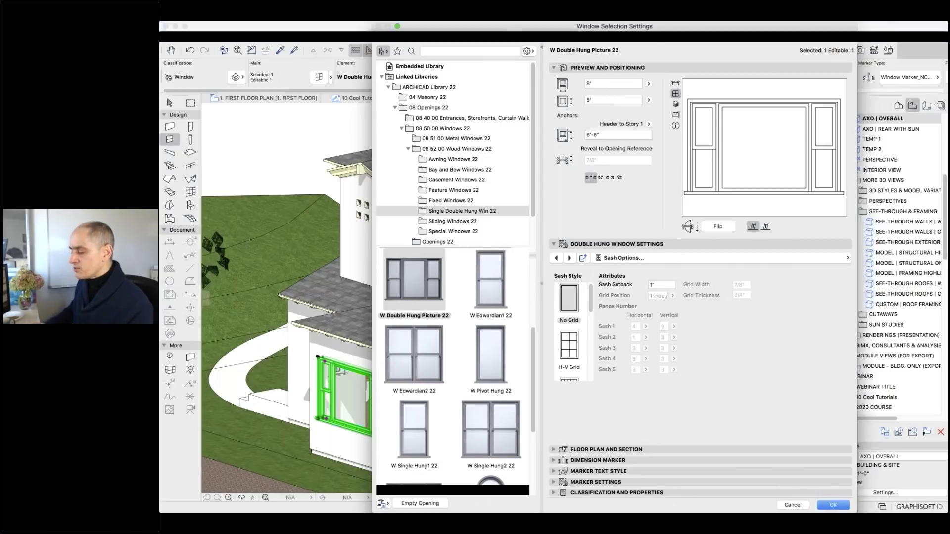
left_click(493, 432)
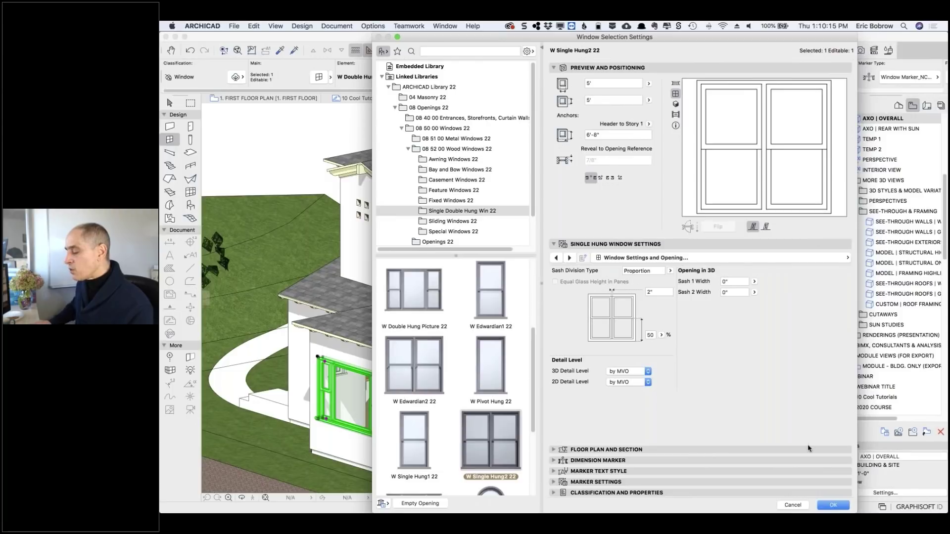
left_click(792, 506)
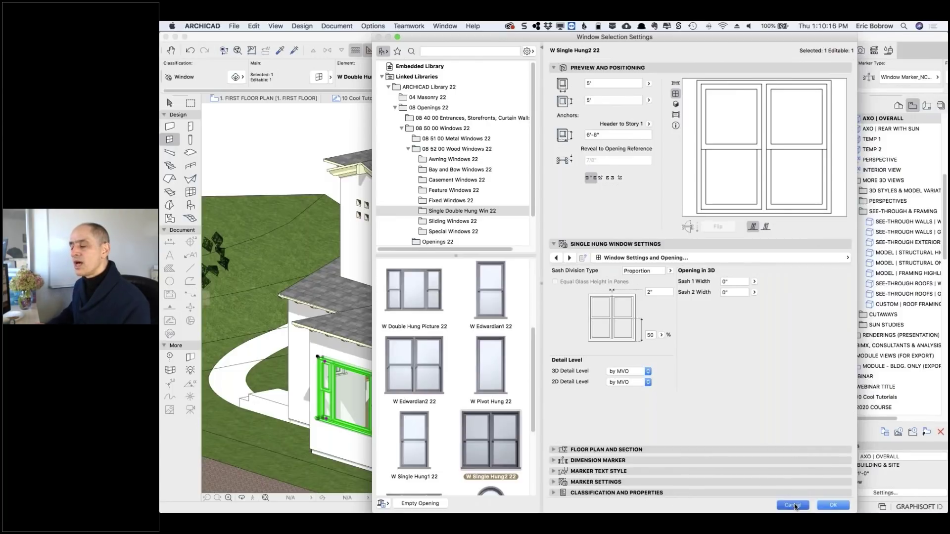
left_click(318, 78)
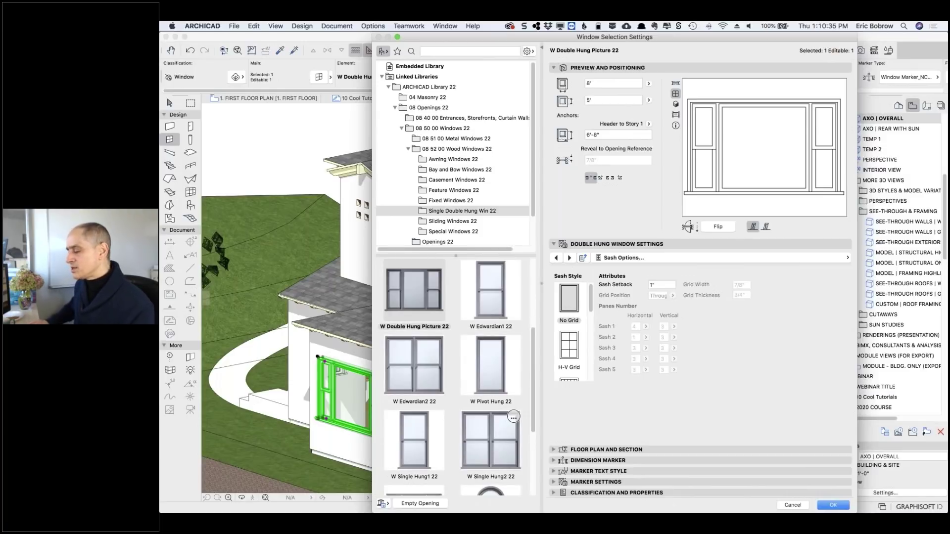
left_click(490, 440)
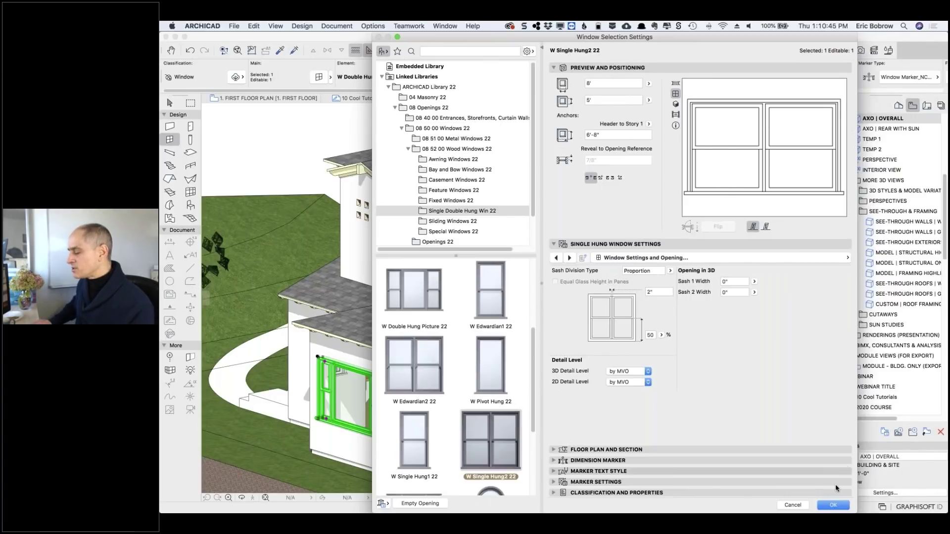
left_click(833, 505)
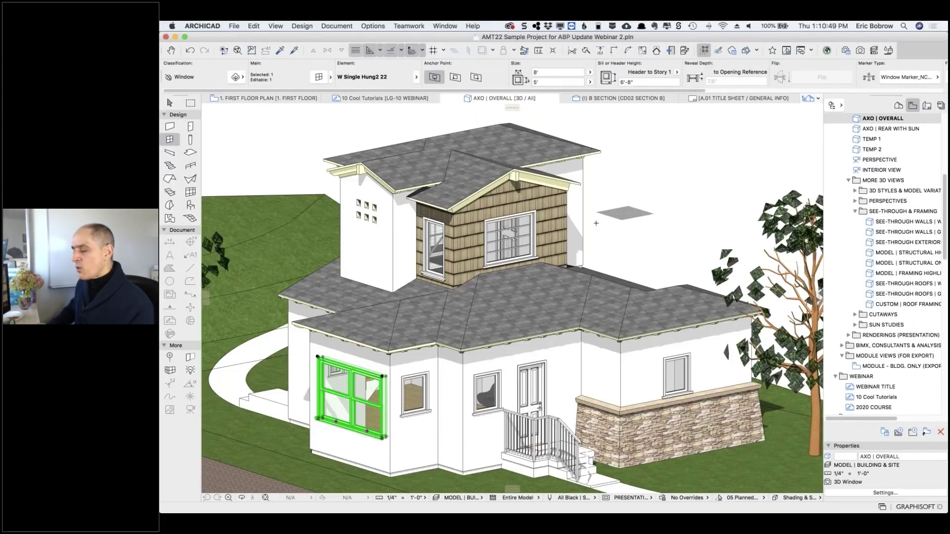
- Transfer casement settings to the bay window excluding elevation, height, size, anchor and ID; open Element Transfer Settings
key("Escape")
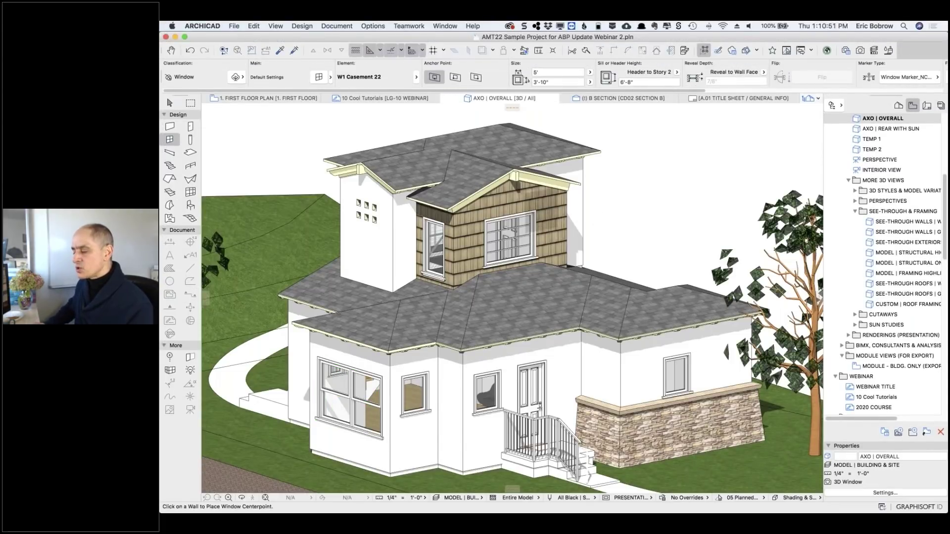
left_click(536, 209)
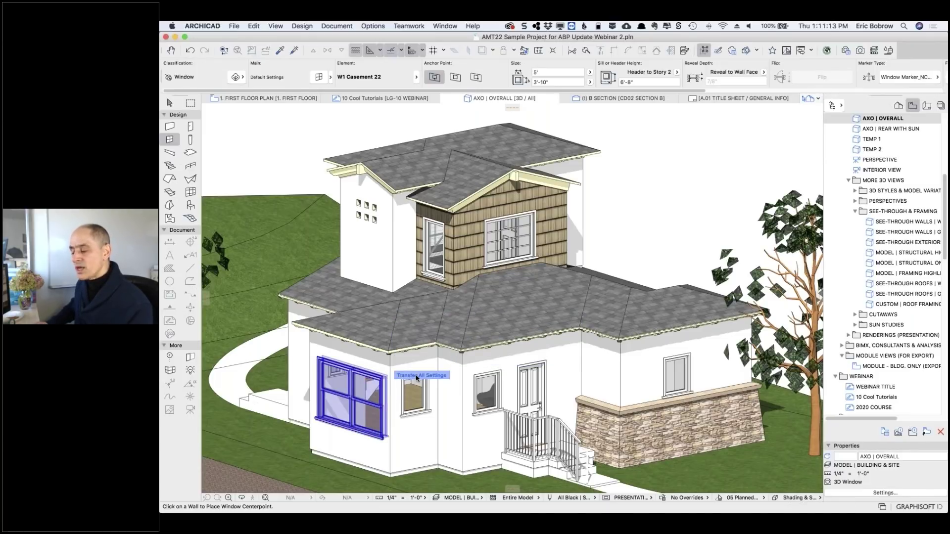
mouse_move(417, 374)
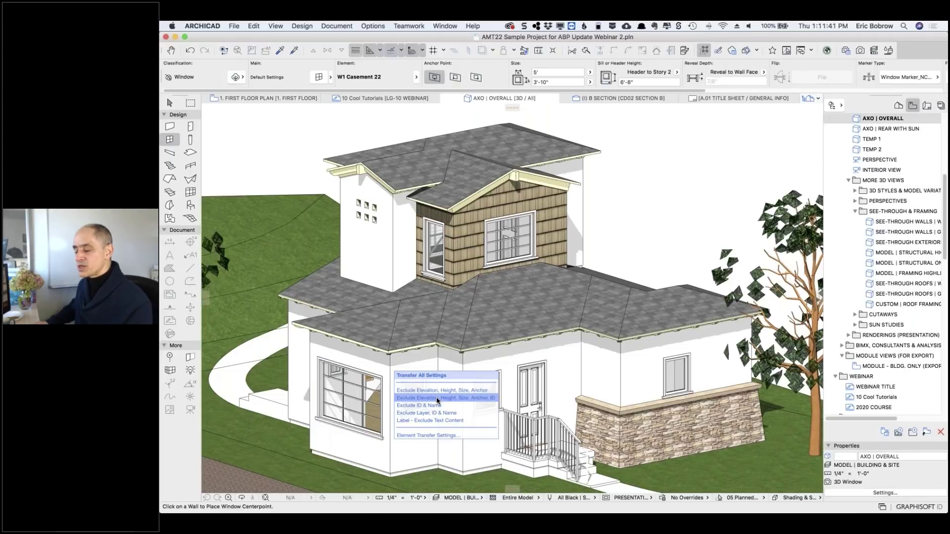
left_click(438, 398)
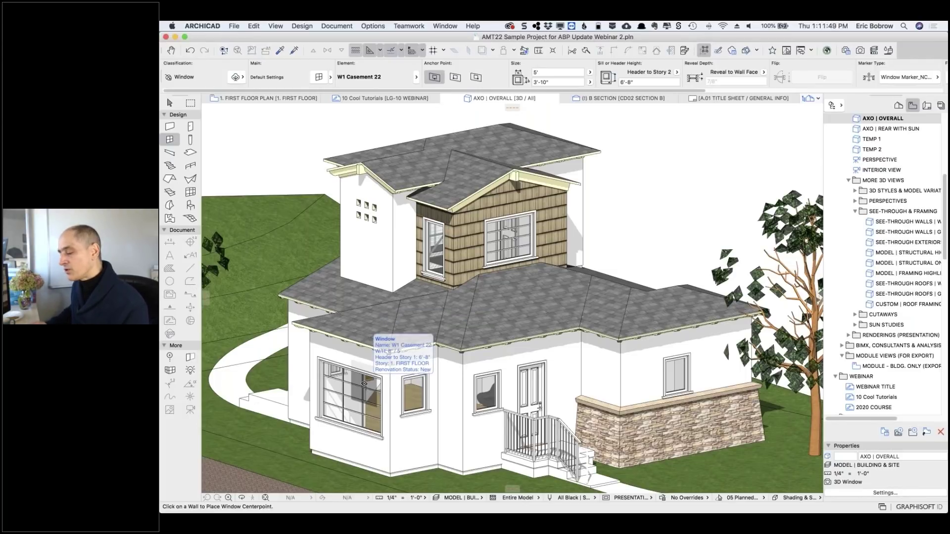
left_click(408, 381)
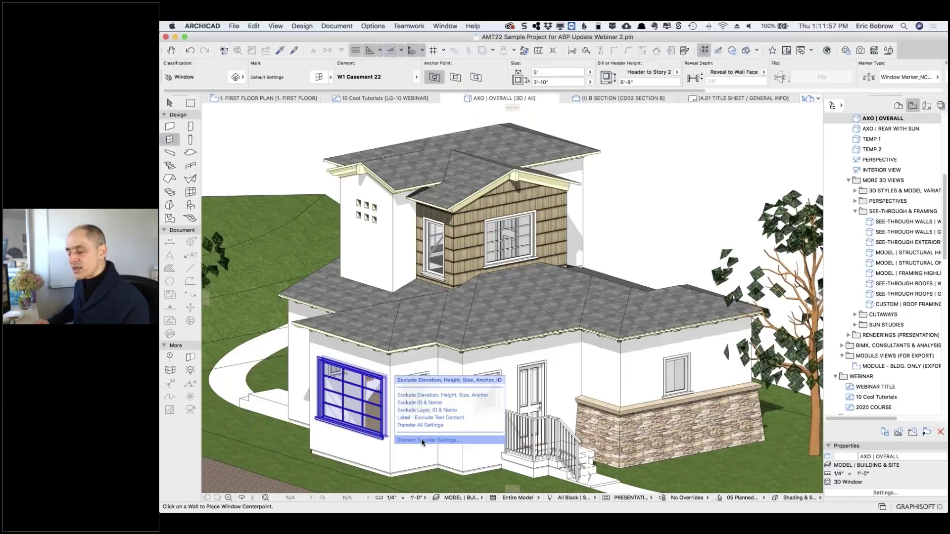
left_click(423, 440)
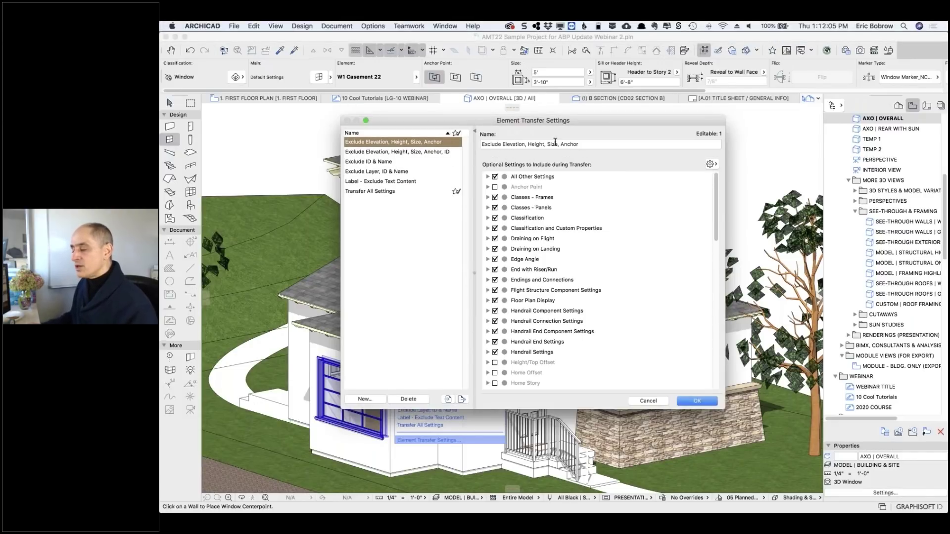
- Inspect the Height/Top Offset and Size entries and compare the Transfer All, Exclude ID & Name and Exclude presets
double_click(504, 144)
left_click(530, 144)
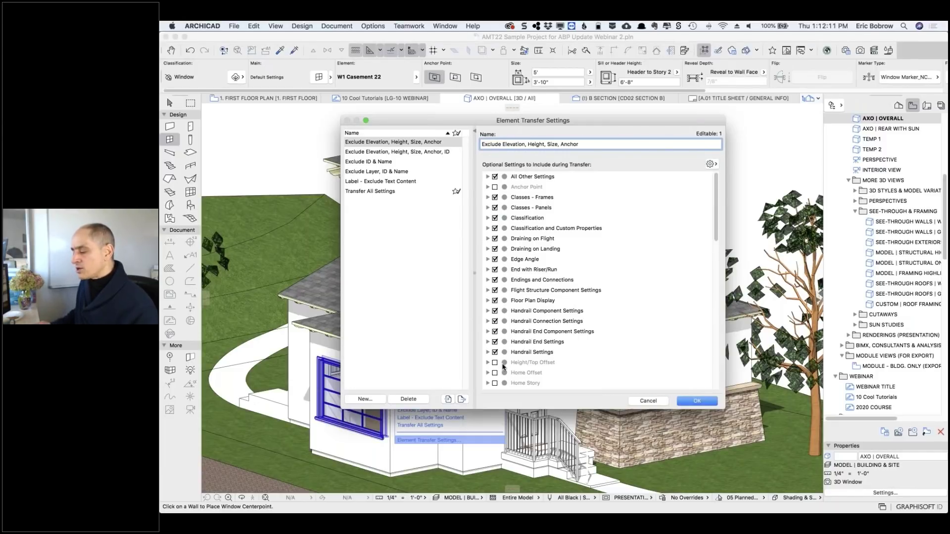
left_click(488, 363)
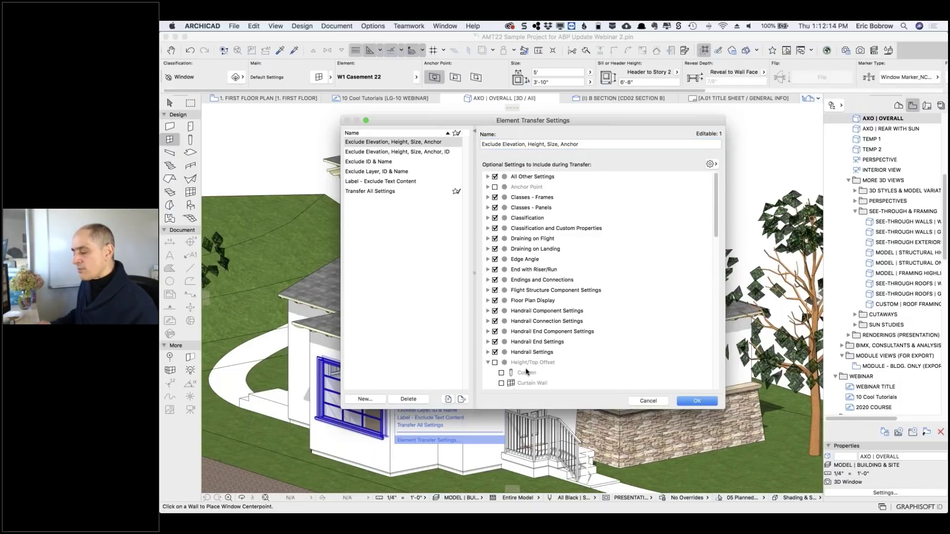
left_click(489, 363)
scroll(525, 322, "down", 5)
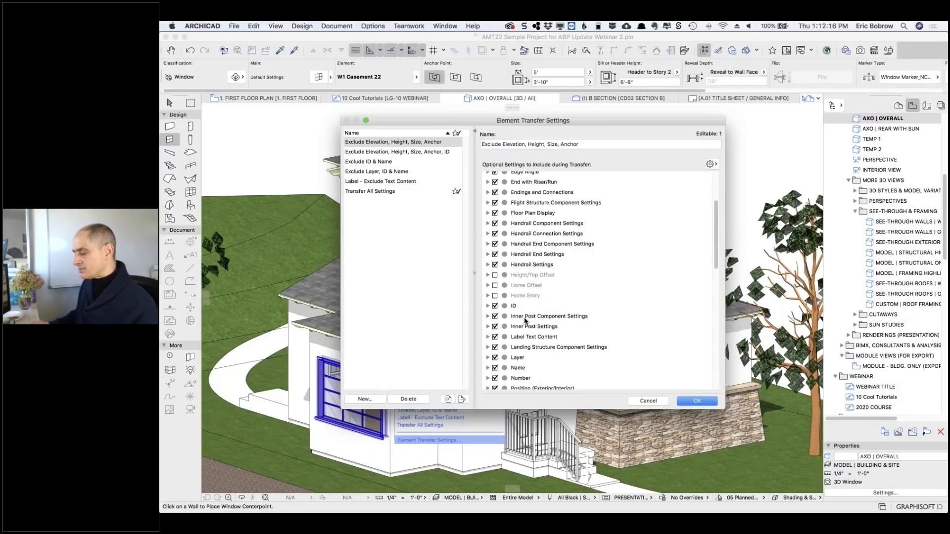
scroll(526, 321, "down", 10)
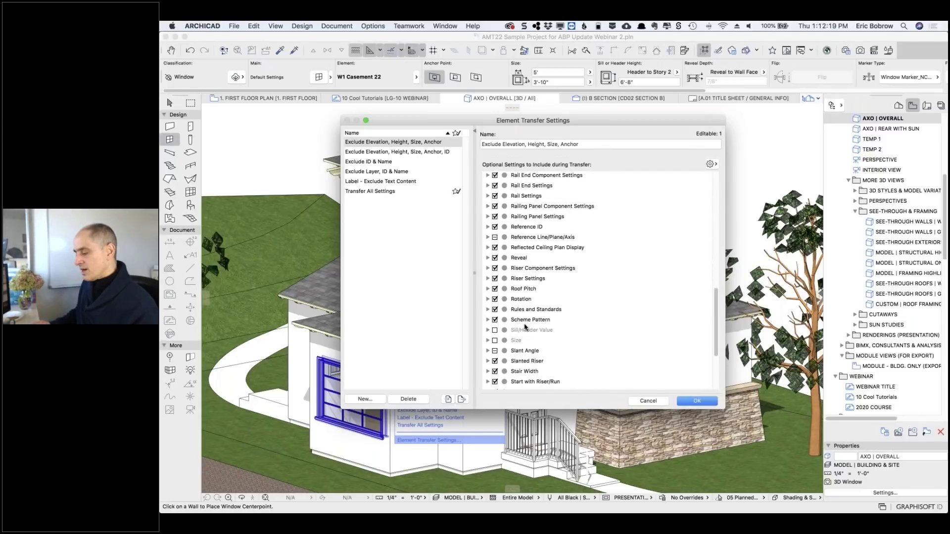
left_click(488, 335)
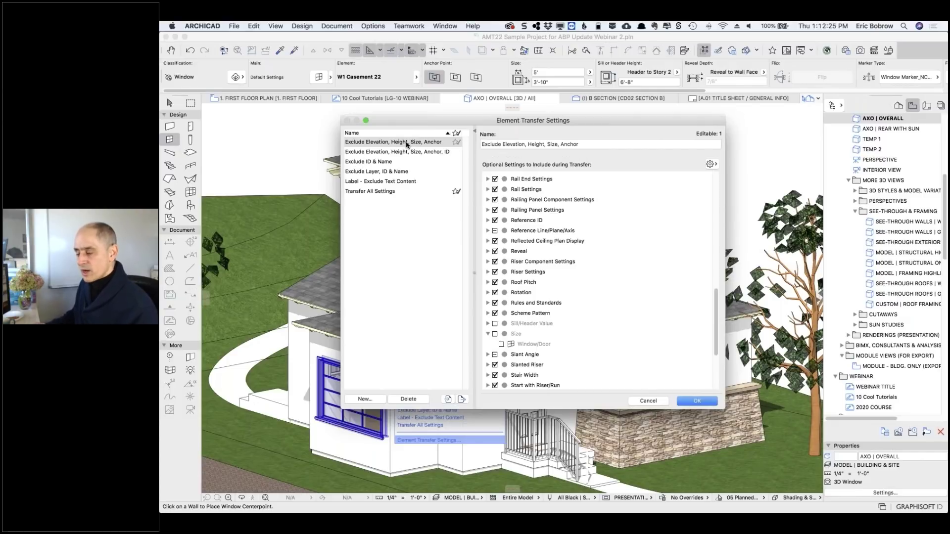
left_click(378, 193)
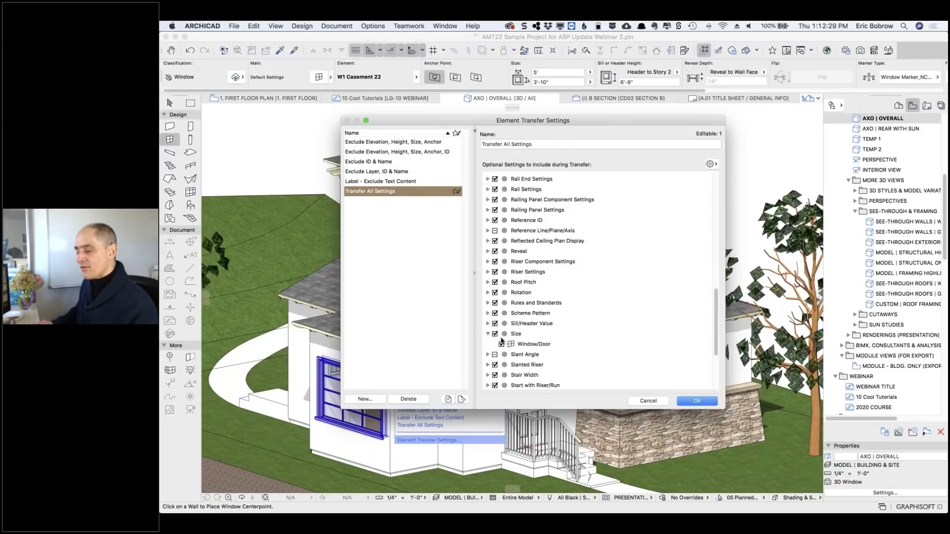
left_click(380, 162)
left_click(403, 152)
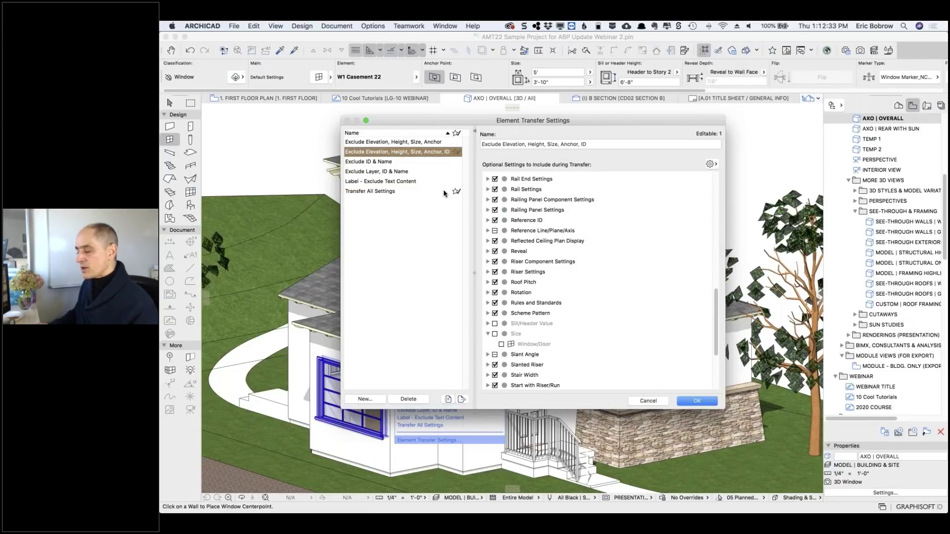
scroll(509, 207, "up", 4)
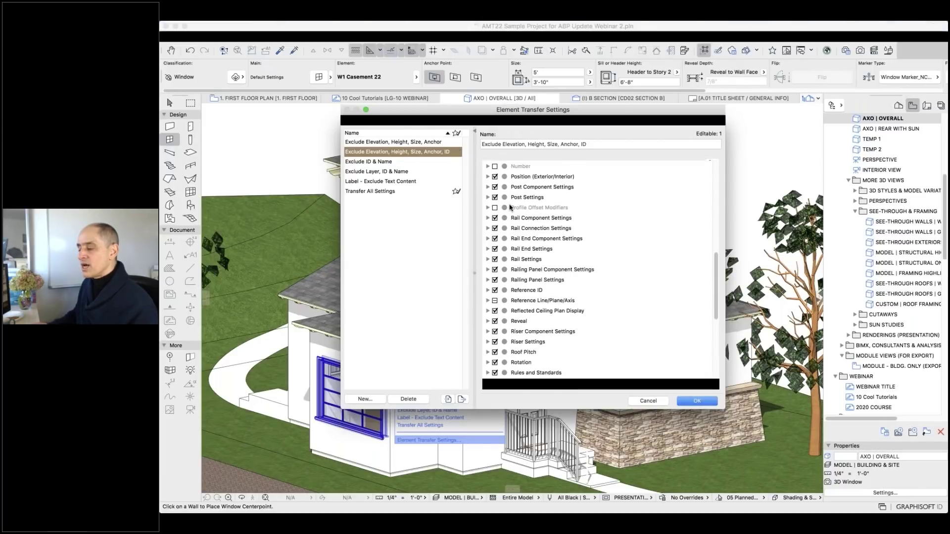
scroll(510, 207, "up", 6)
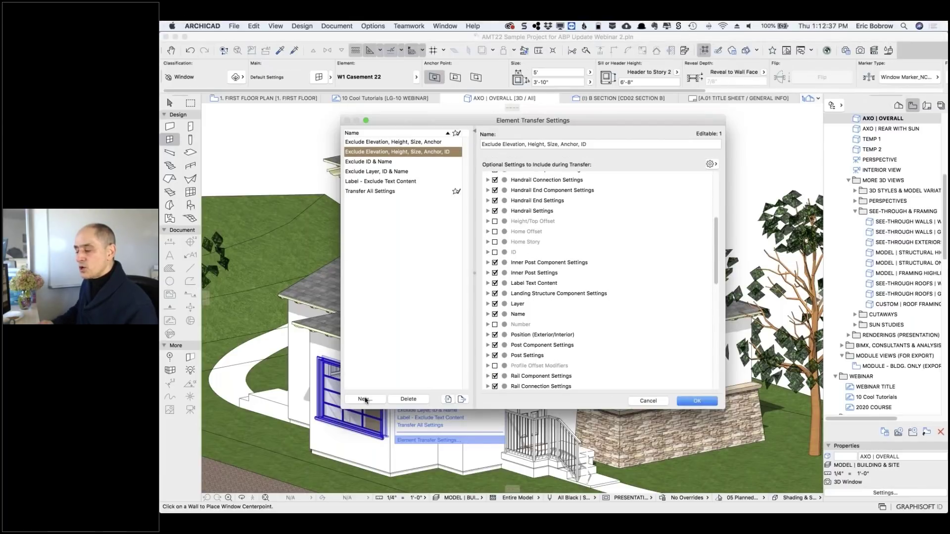
- Group the settings list by tool and compare Window/Door entries of both Exclude Elevation, Height, Size, Anchor presets
left_click(365, 399)
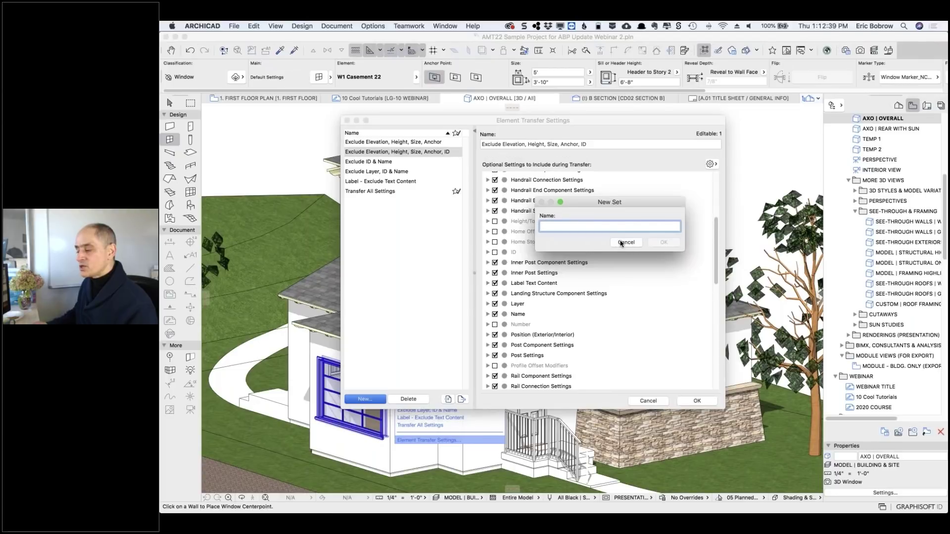
left_click(624, 242)
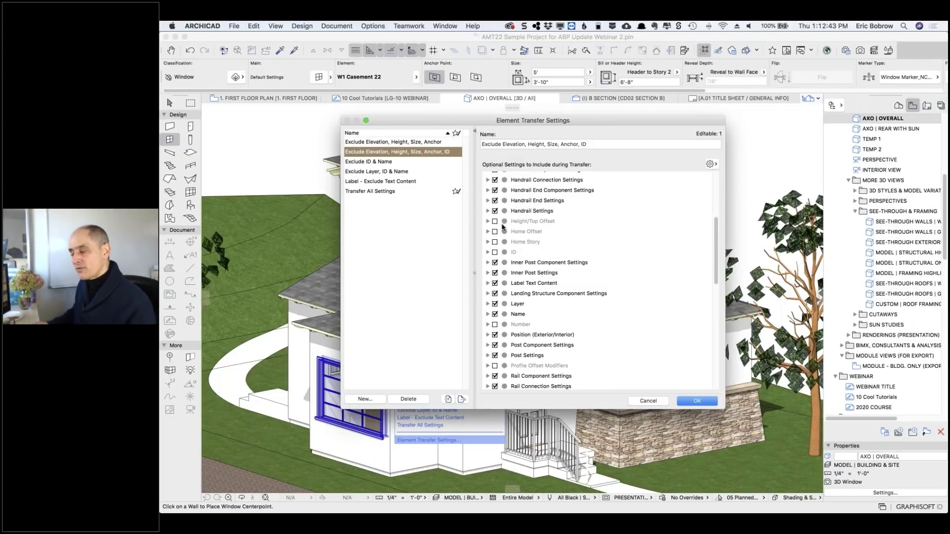
left_click(716, 165)
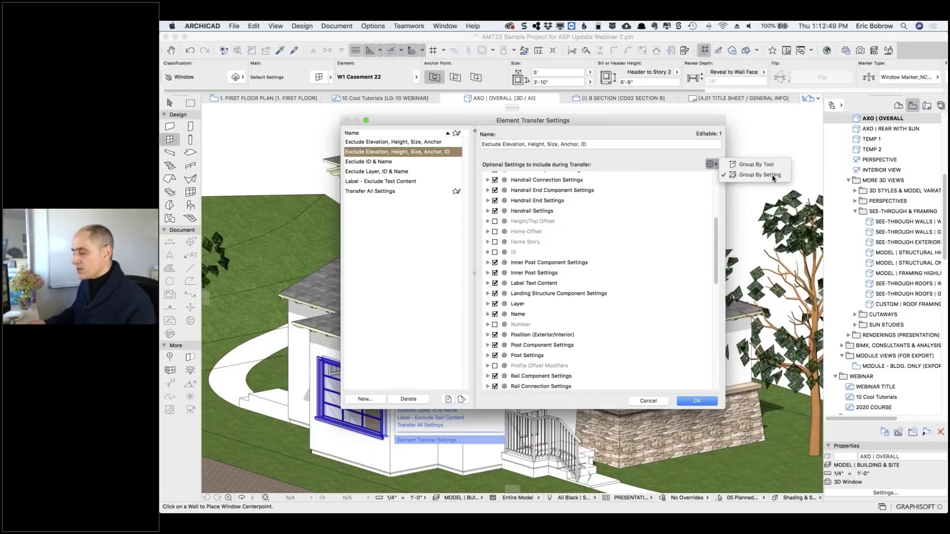
left_click(713, 164)
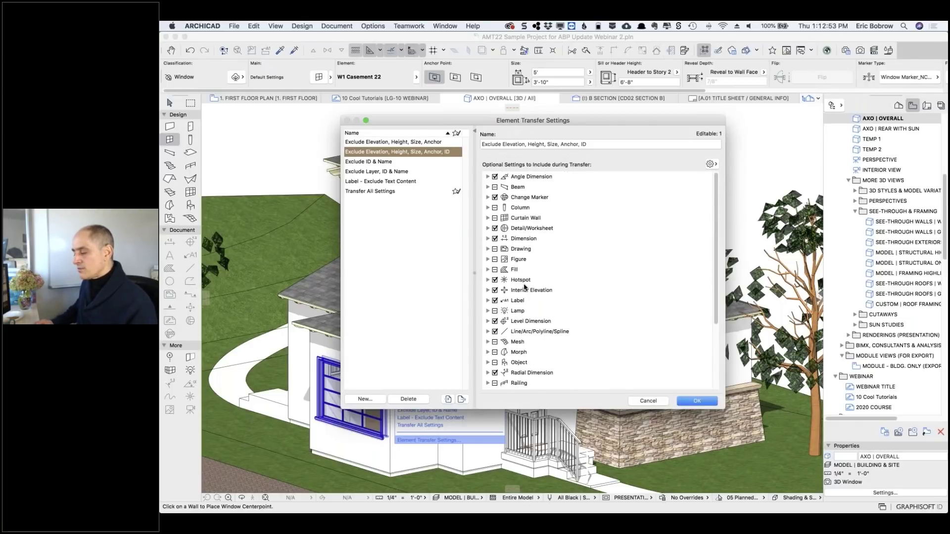
scroll(526, 287, "down", 5)
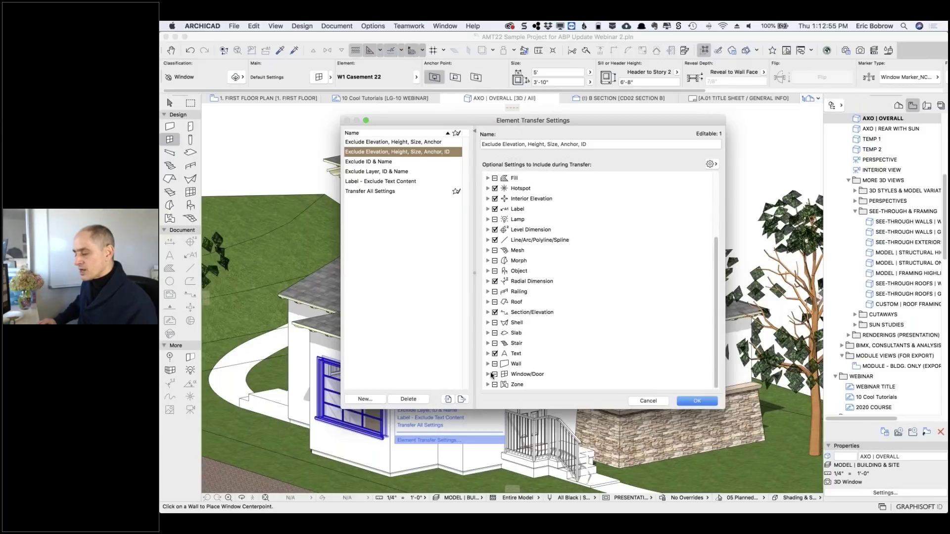
left_click(487, 374)
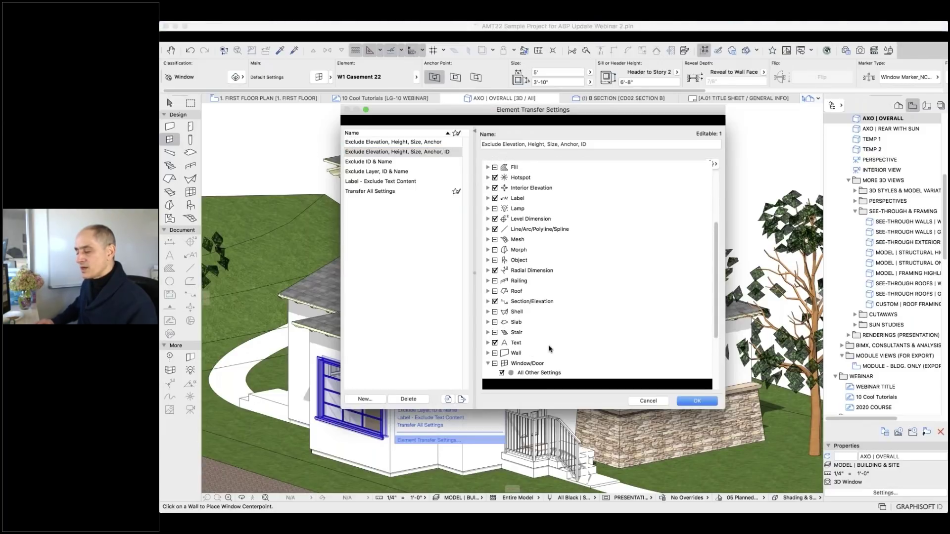
scroll(510, 346, "down", 3)
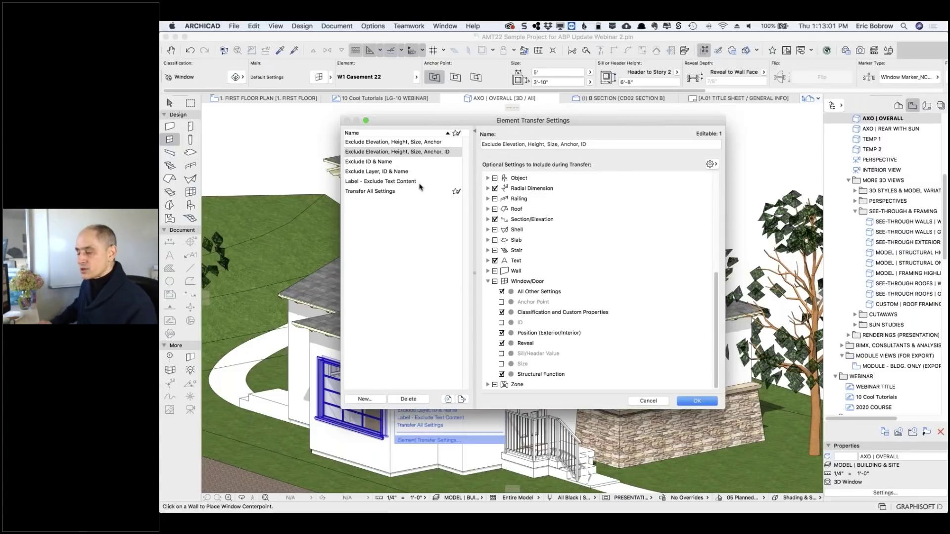
left_click(432, 143)
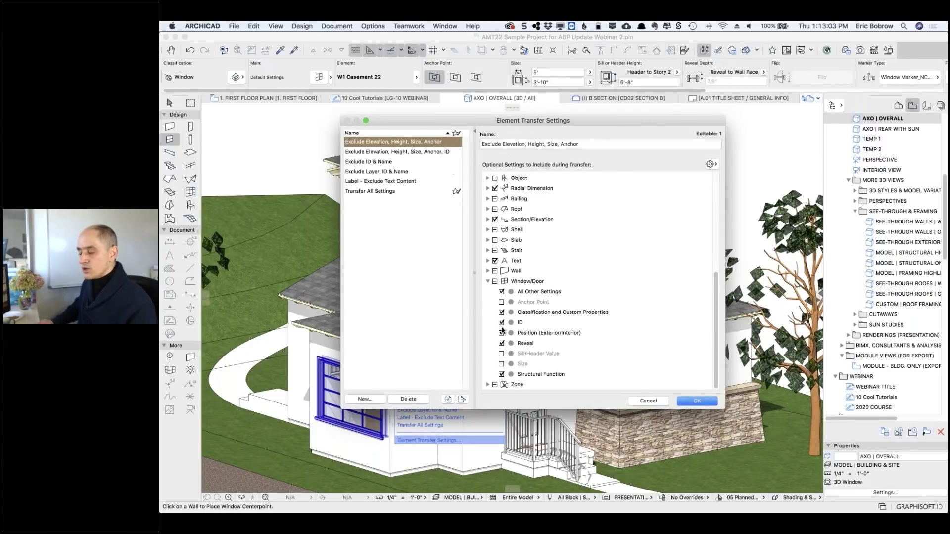
left_click(437, 153)
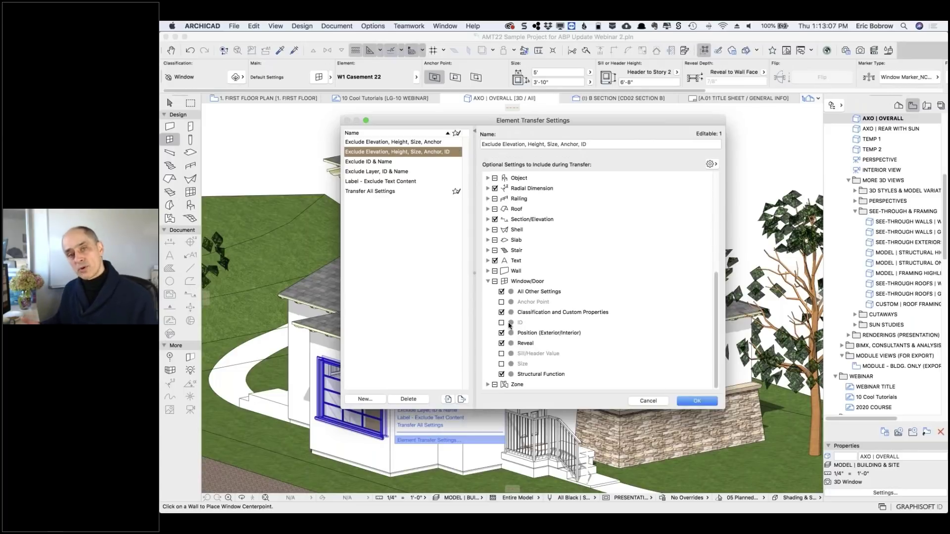
- Cancel the transfer dialog, place a casement window on the first-floor wall, and undo earlier wall changes
left_click(648, 400)
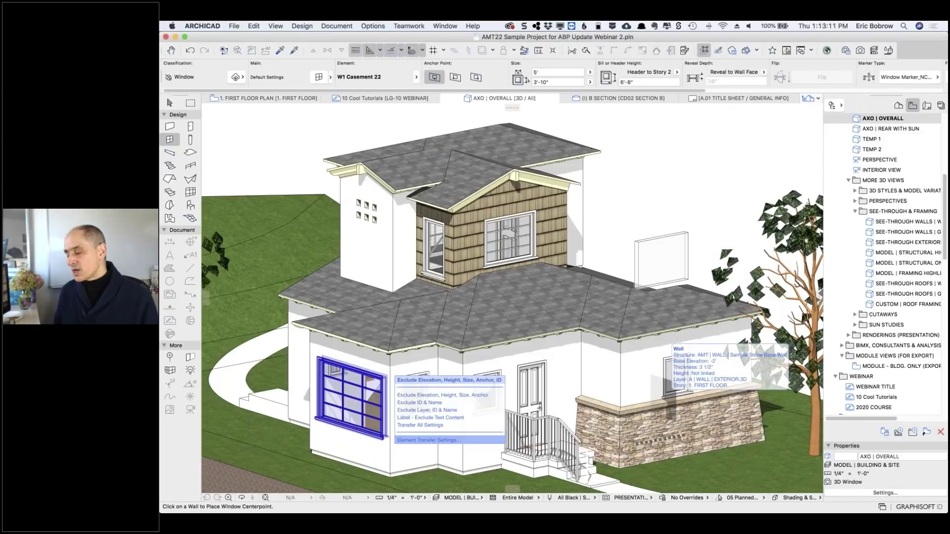
left_click(665, 394)
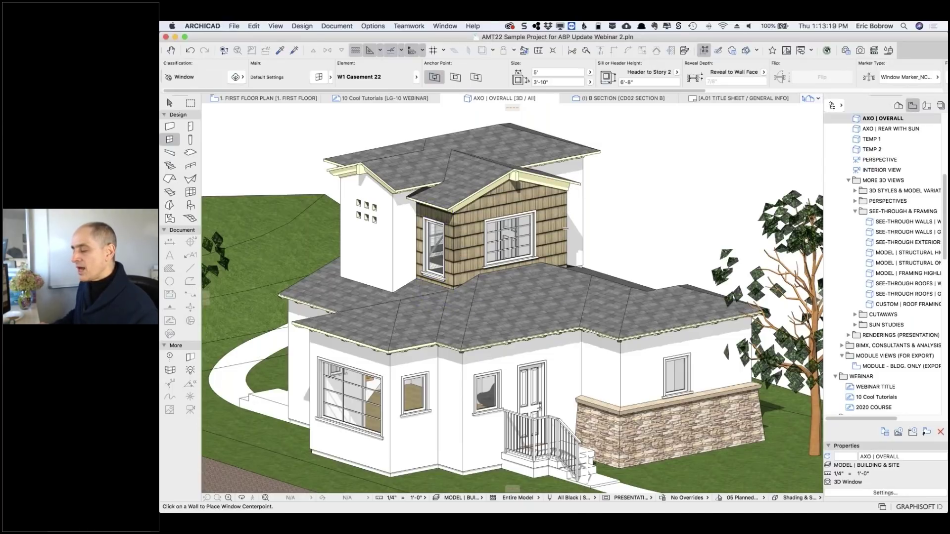
left_click(451, 237, "alt")
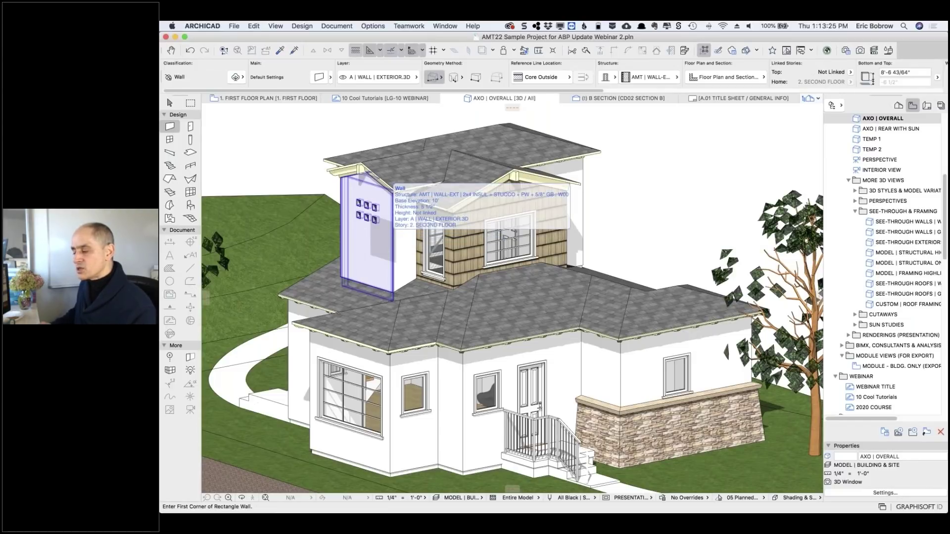
key("super+z")
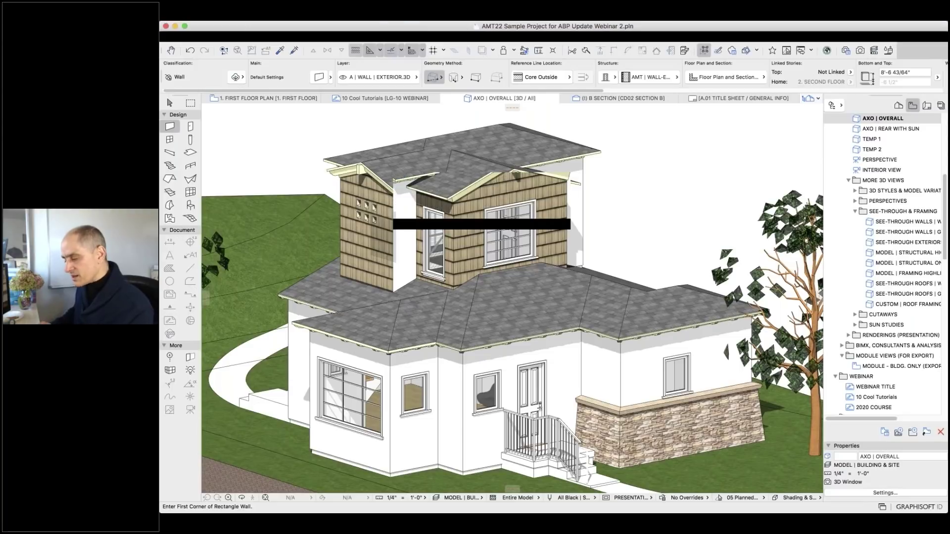
key("super+z")
key("super+z")
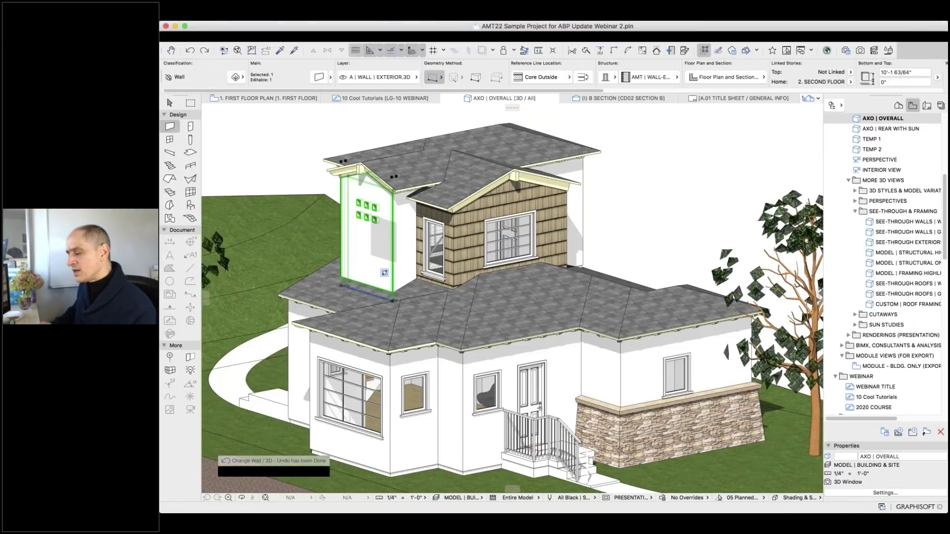
- Give the second-floor dormer wall the shingle siding using the Exclude Elevation, Height, Size, Anchor set
right_click(398, 237)
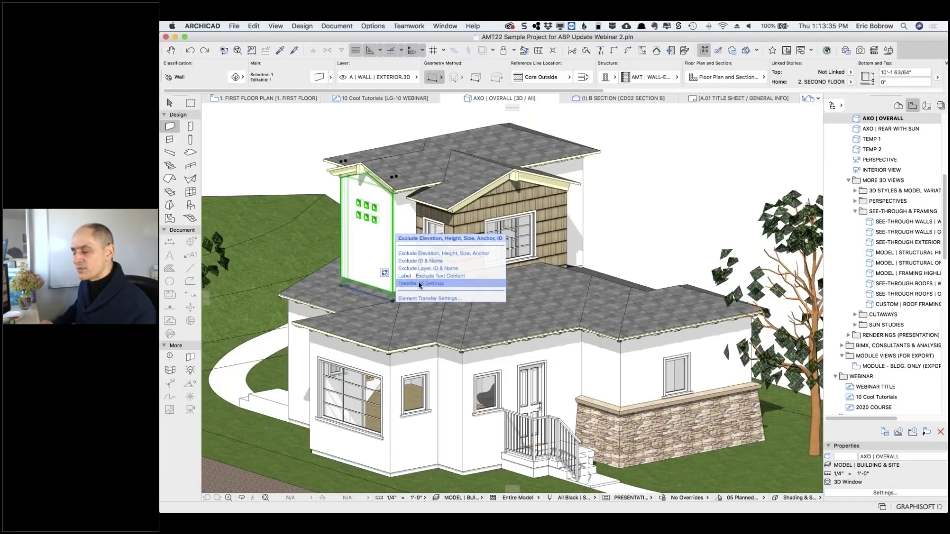
left_click(426, 284)
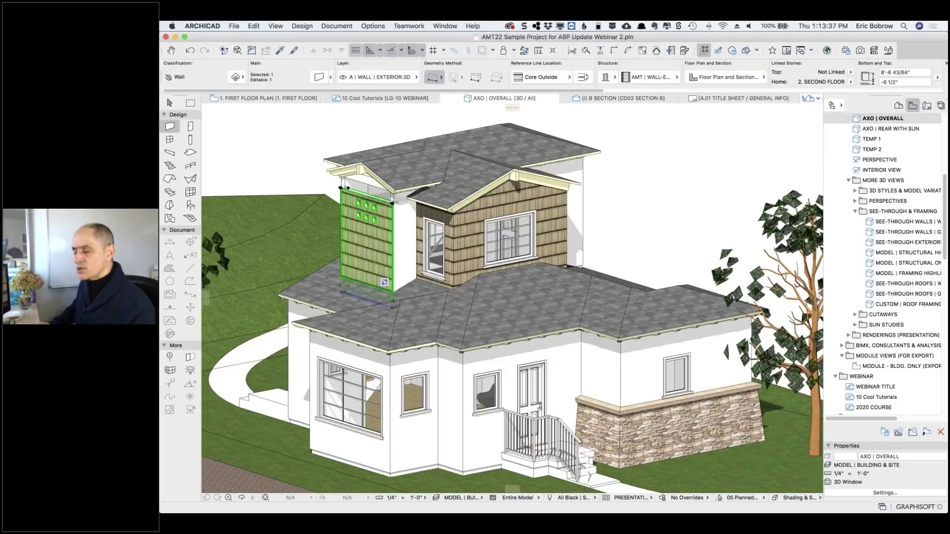
key("Escape")
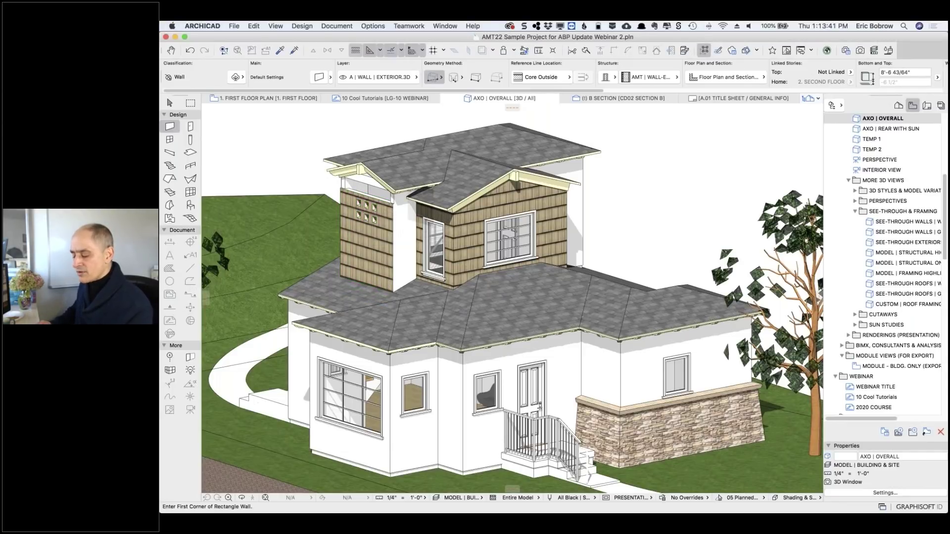
key("super+z")
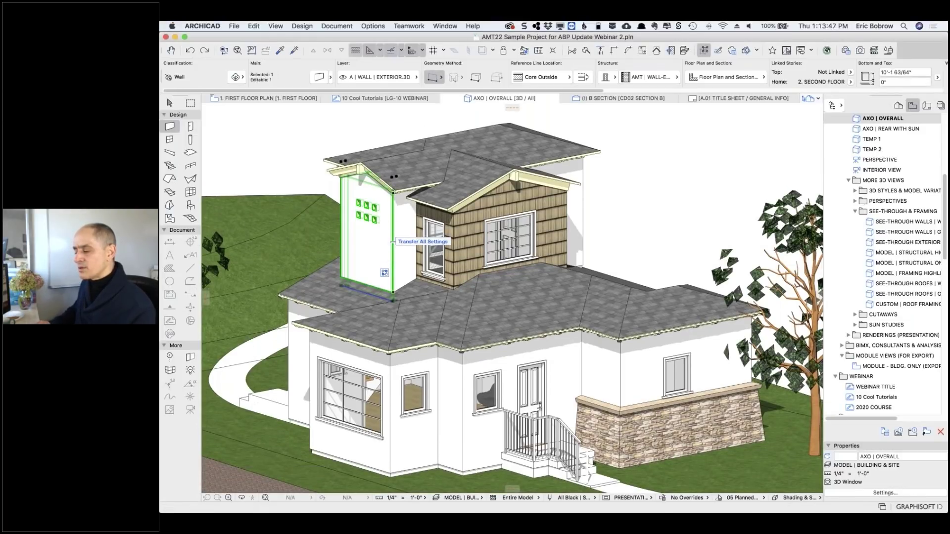
left_click(423, 241)
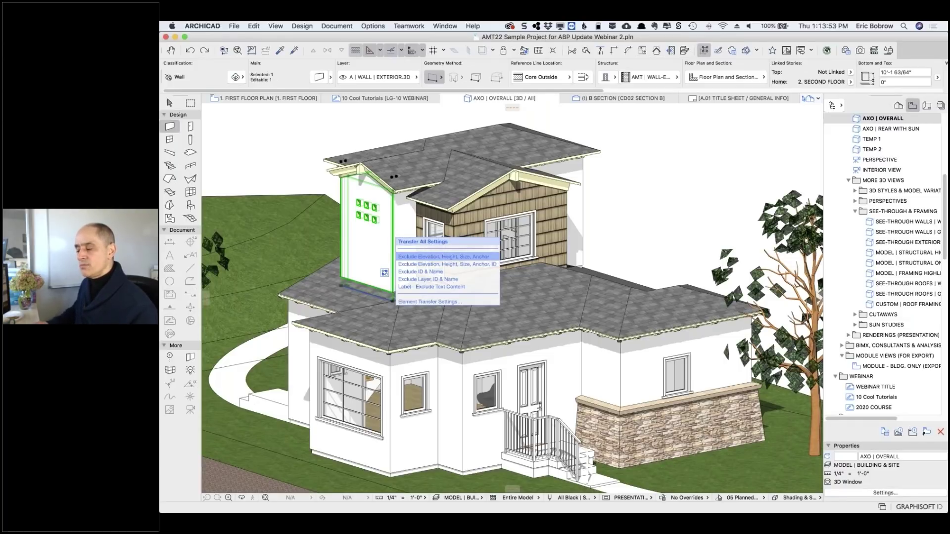
left_click(424, 258)
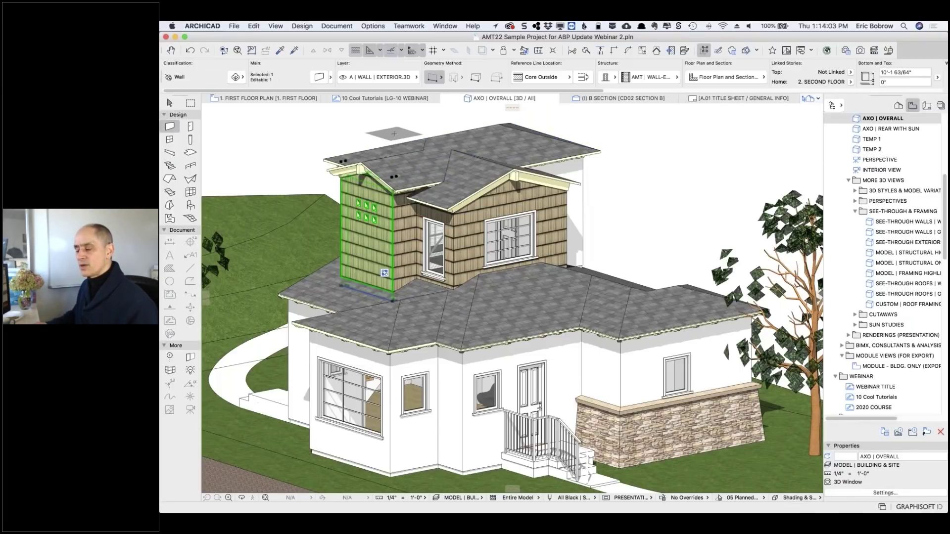
key("Escape")
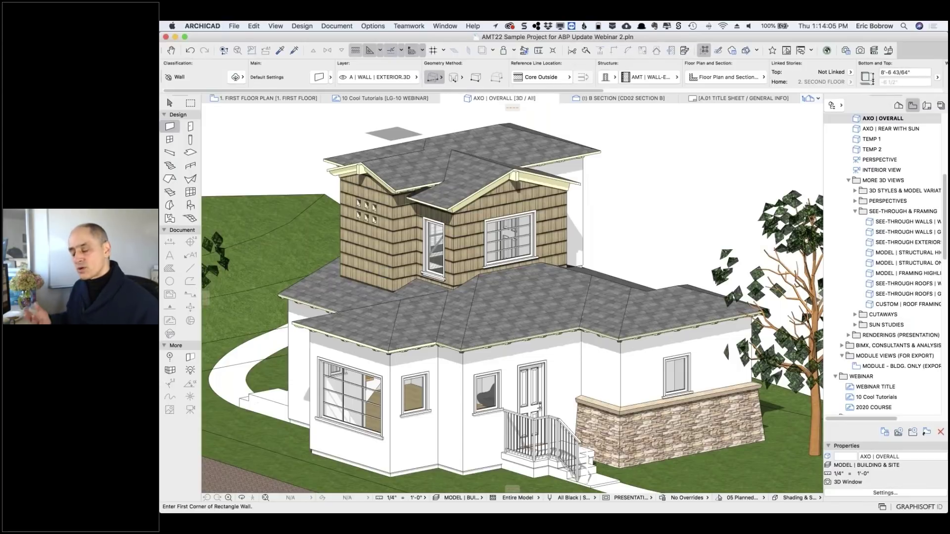